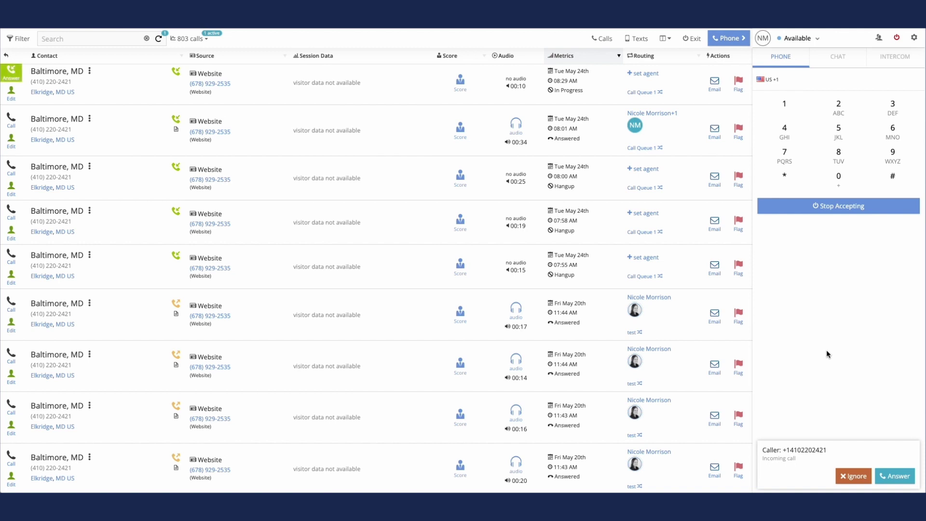
- Answer the call, enter the caller's name and email in the script form, save, and hang up
left_click(898, 478)
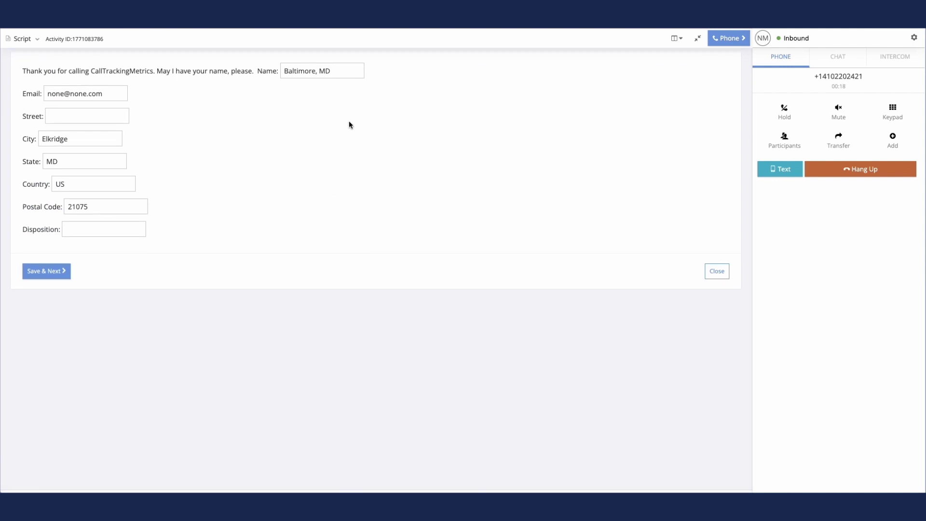
left_click_drag(348, 71, 250, 64)
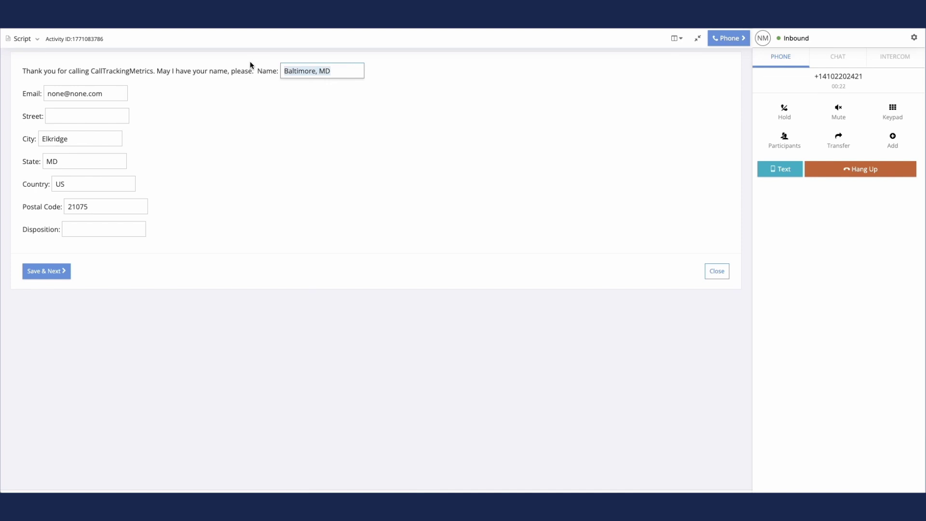
type("Mich")
type("ey Mouse")
key("Tab")
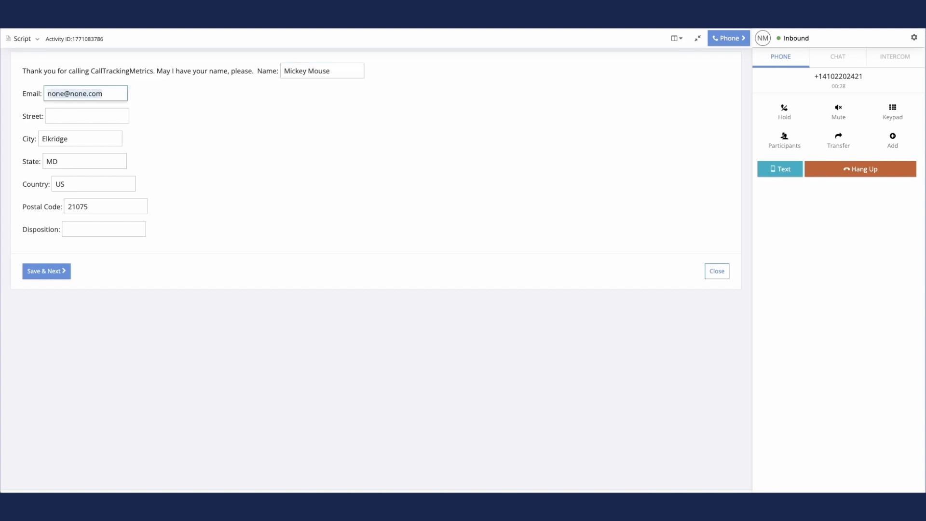
type("MM@me")
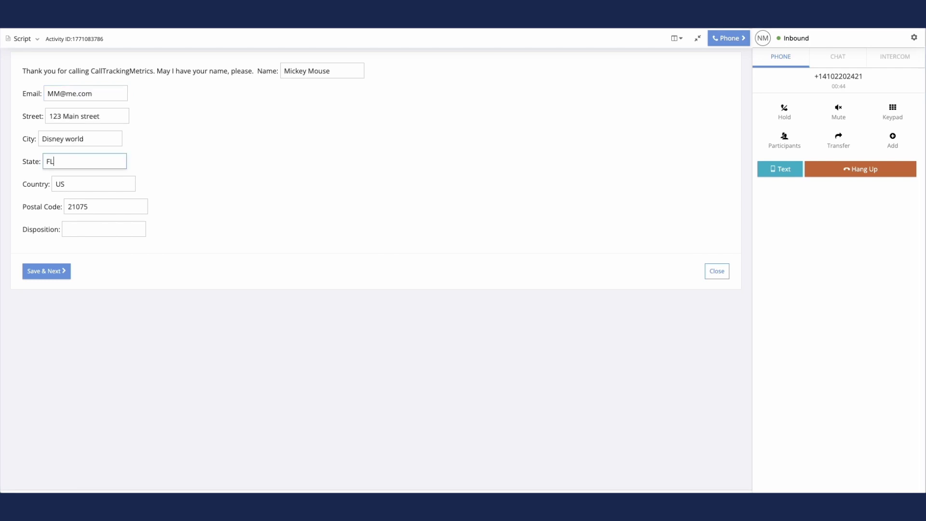
key("Tab")
key("Tab")
key("Tab")
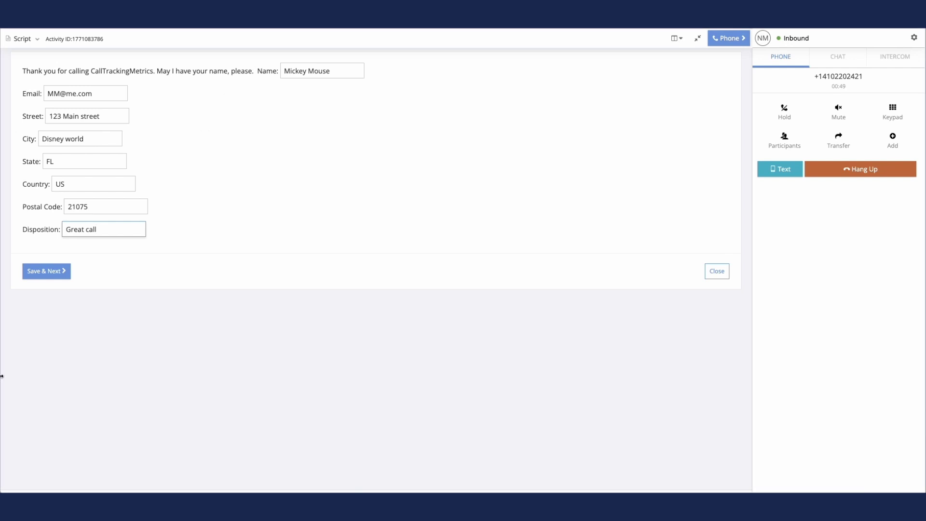
left_click(51, 271)
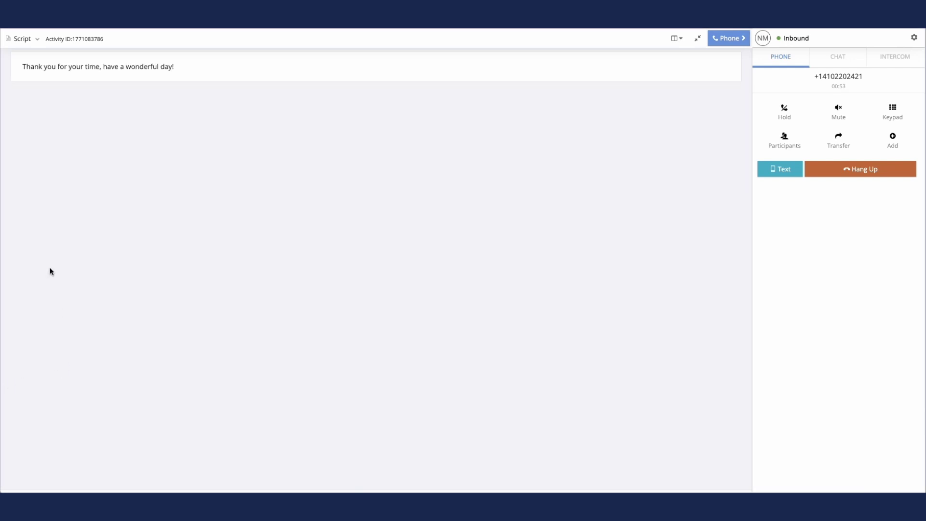
left_click(852, 176)
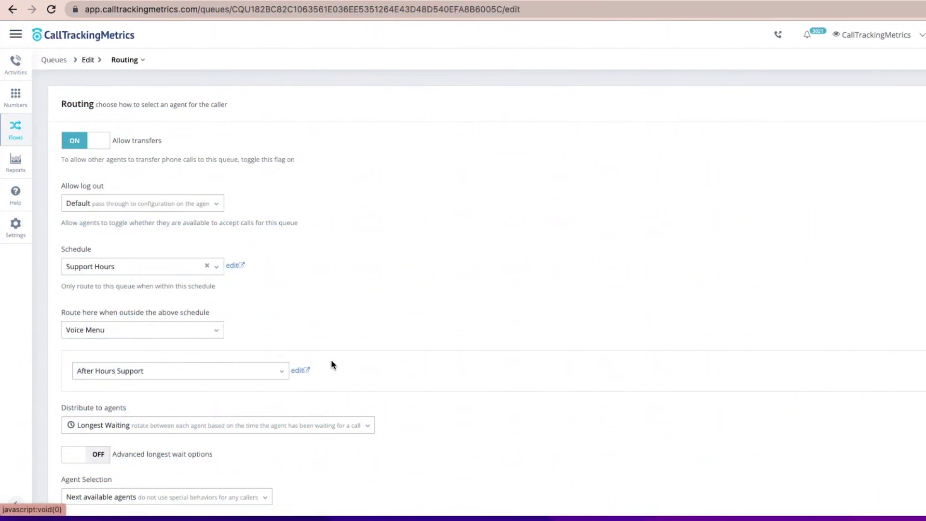
- Browse the Agent Selection options, leaving the setting unchanged at Next available agents
scroll(424, 311, "down", 4)
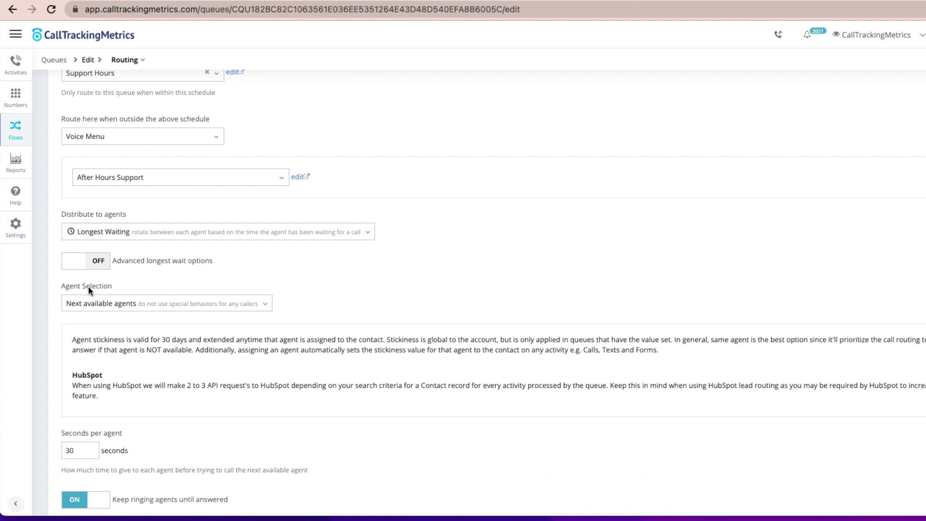
left_click_drag(57, 286, 125, 288)
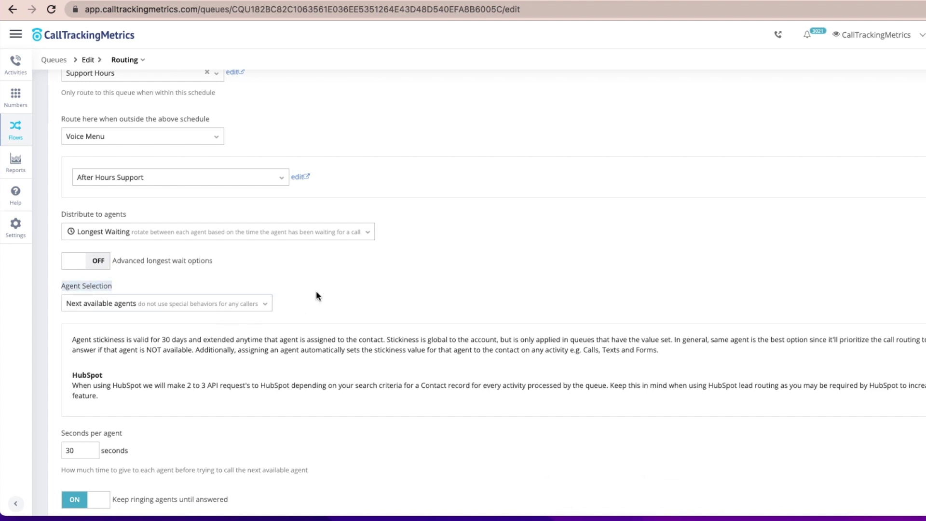
left_click(267, 304)
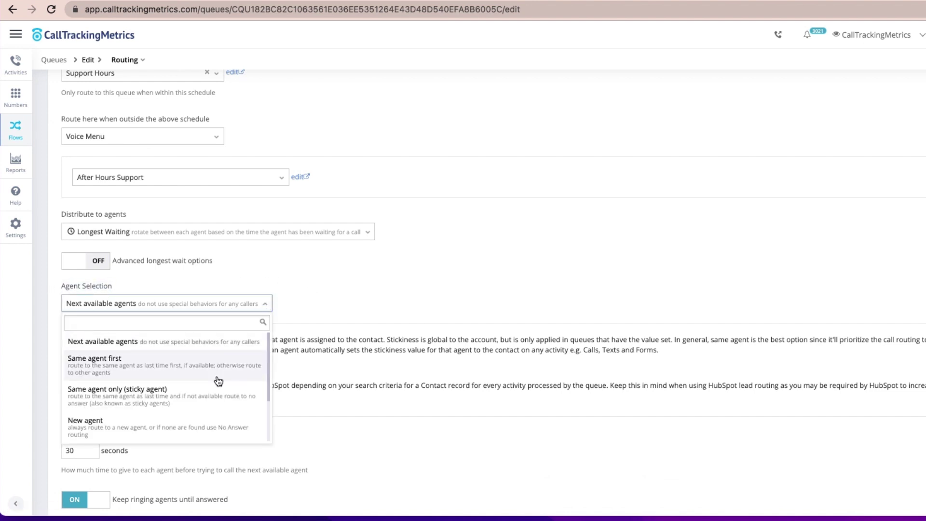
scroll(217, 378, "down", 2)
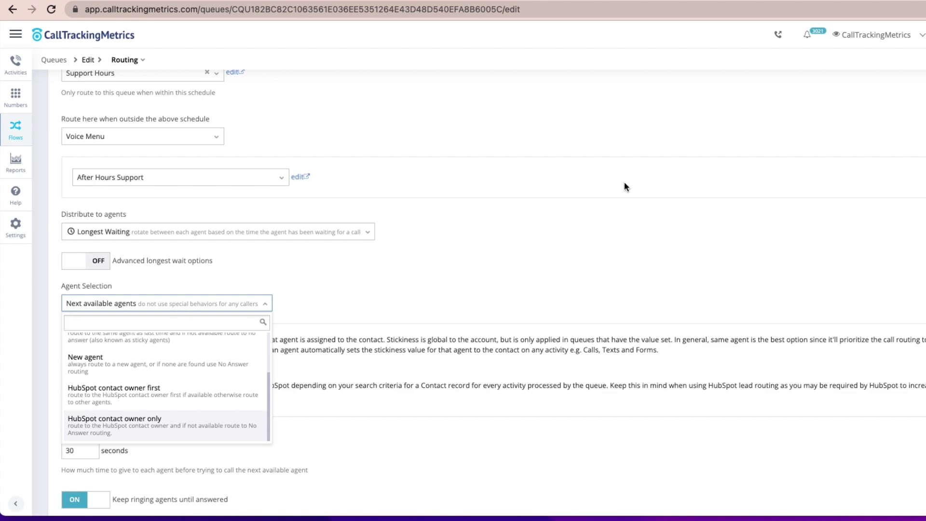
left_click(565, 234)
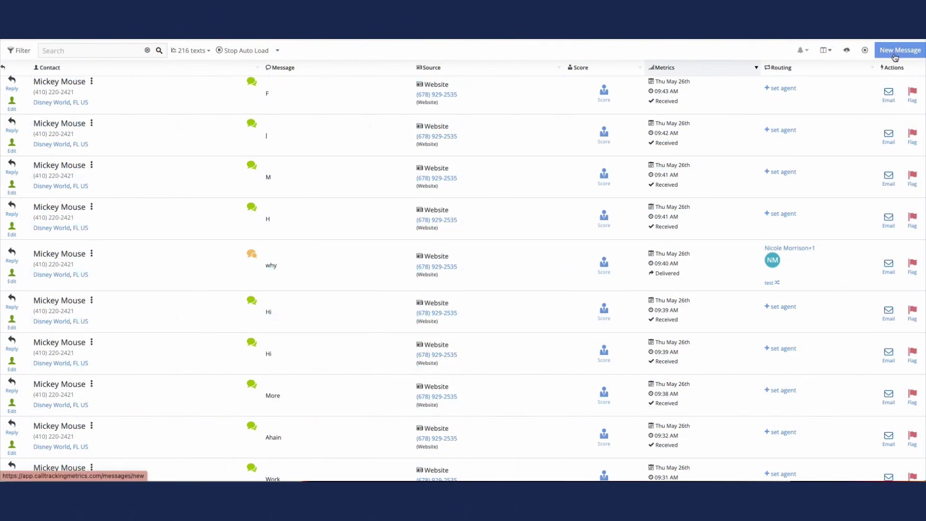
- Send a new text with the Hello canned response to the contact's first saved number
left_click(895, 57)
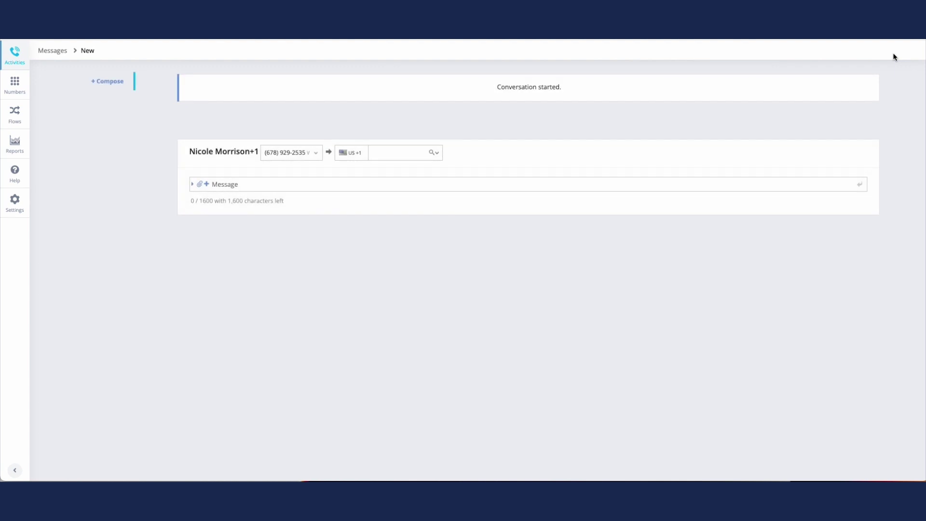
left_click(207, 185)
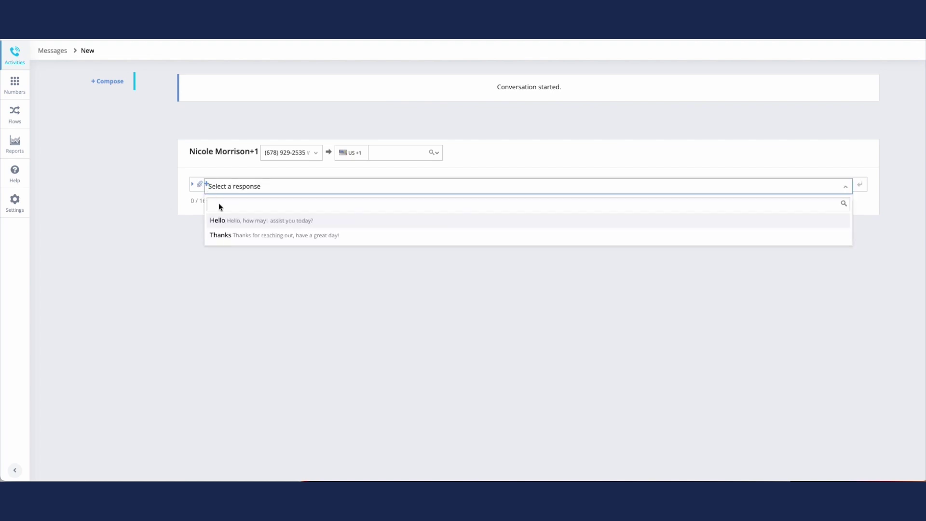
left_click(230, 226)
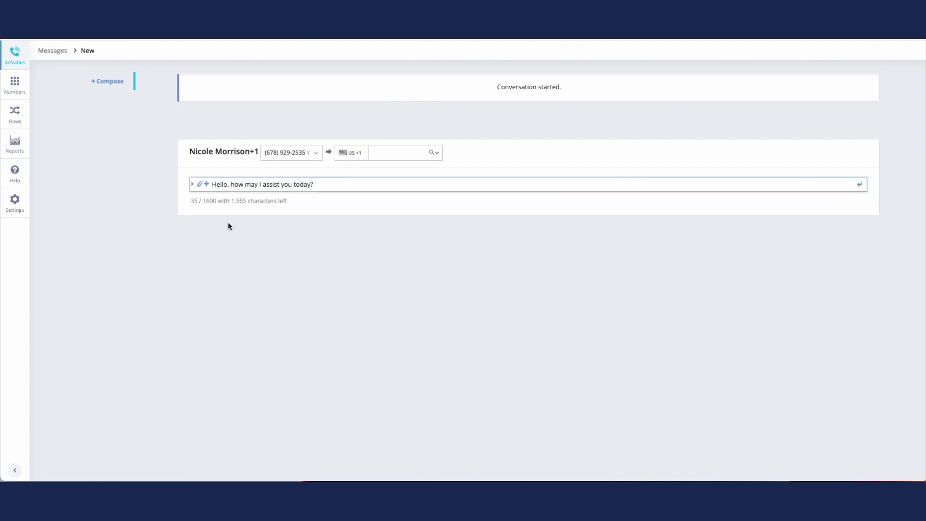
left_click(404, 154)
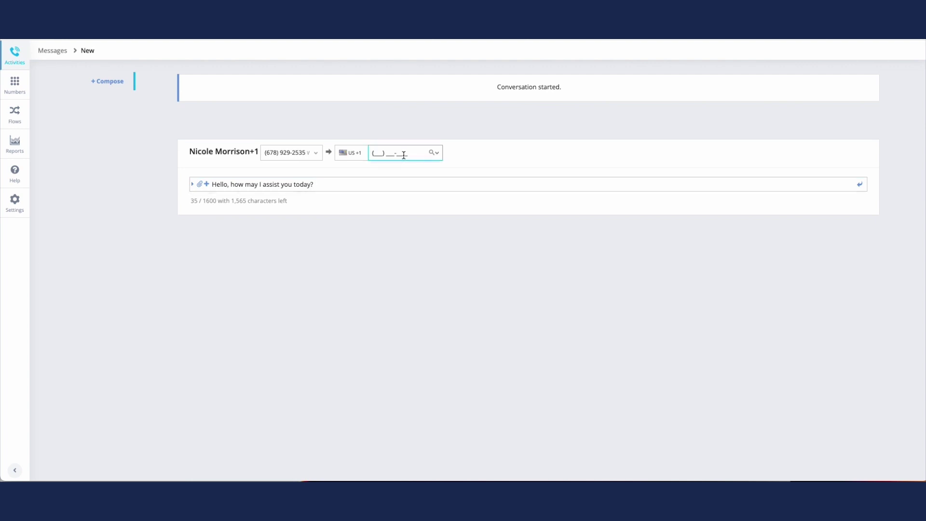
left_click(437, 155)
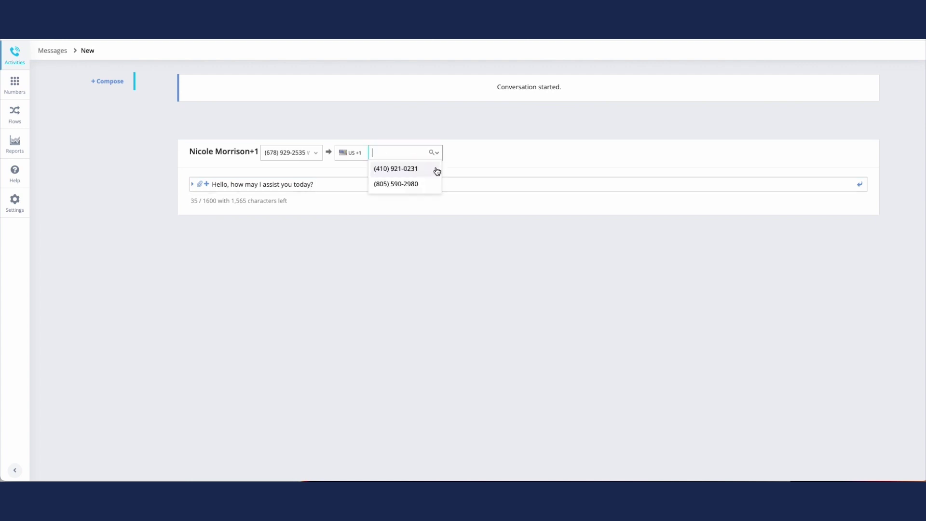
left_click(433, 172)
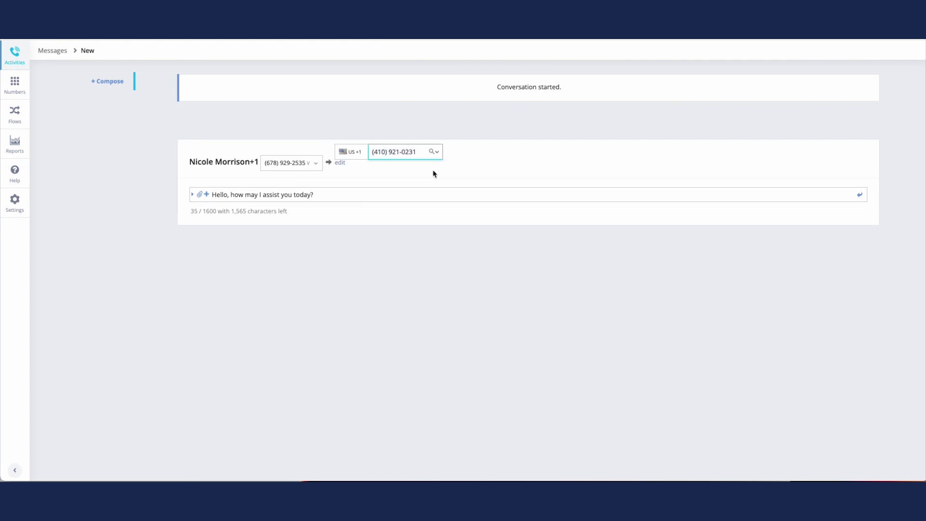
left_click(859, 195)
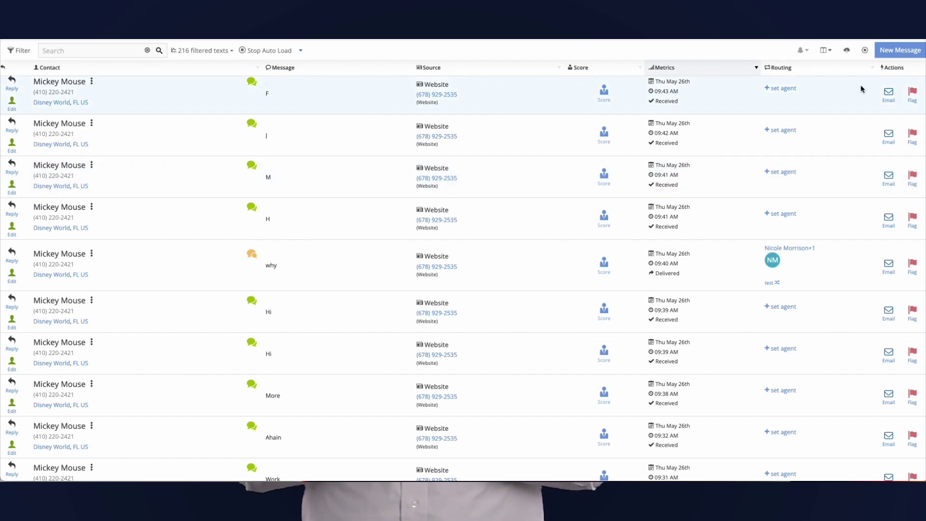
left_click(860, 85)
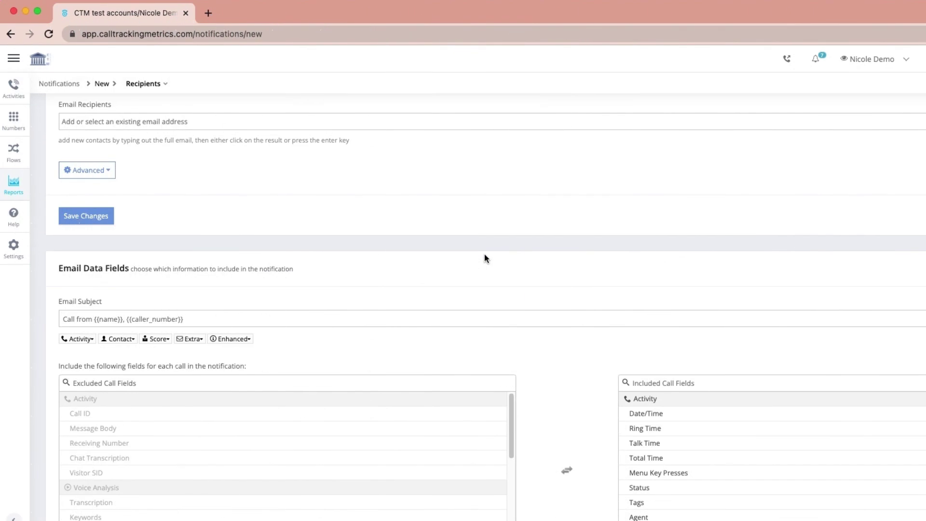
- Under the Recipients Advanced options, include the Customer Service team in the notification
scroll(485, 255, "up", 1)
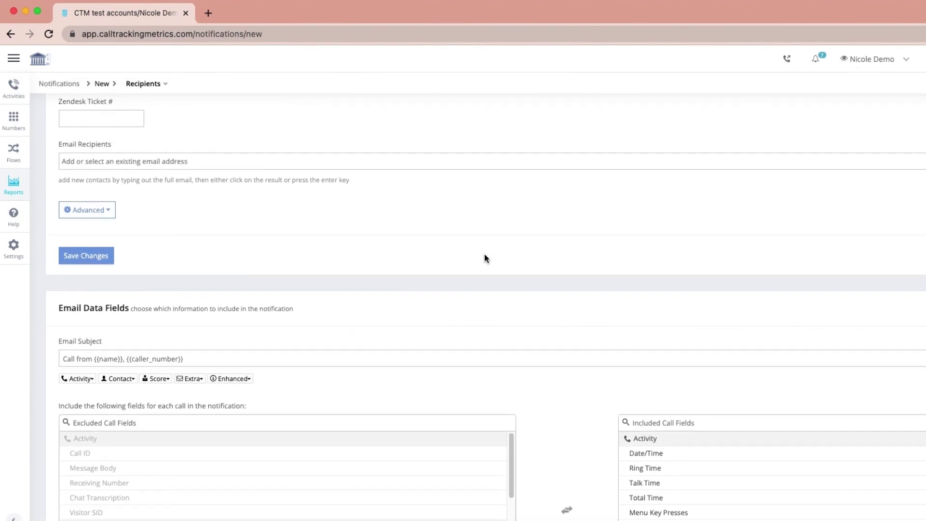
scroll(485, 253, "up", 2)
left_click(97, 240)
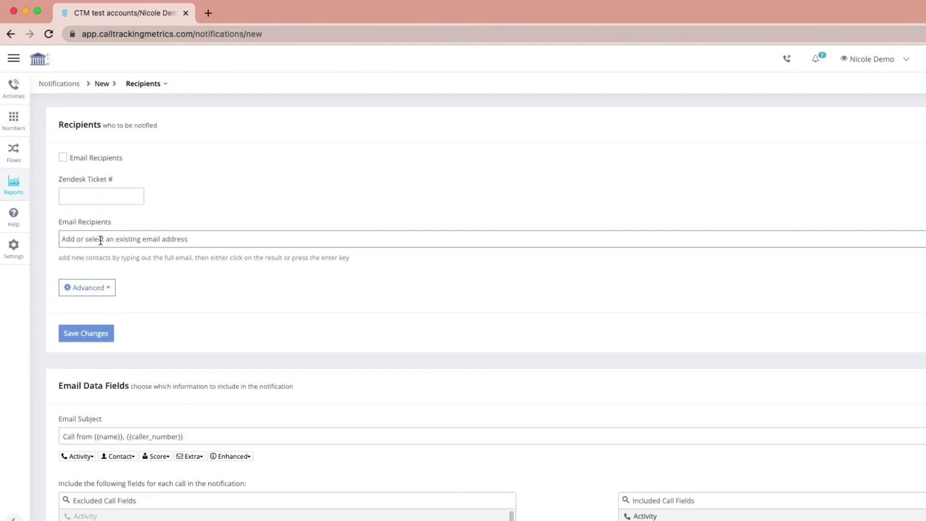
left_click(506, 179)
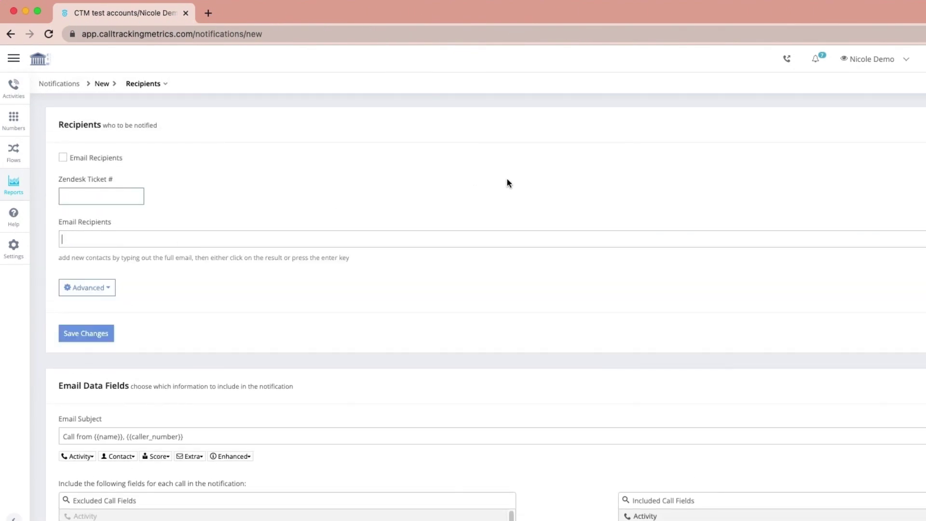
left_click(107, 289)
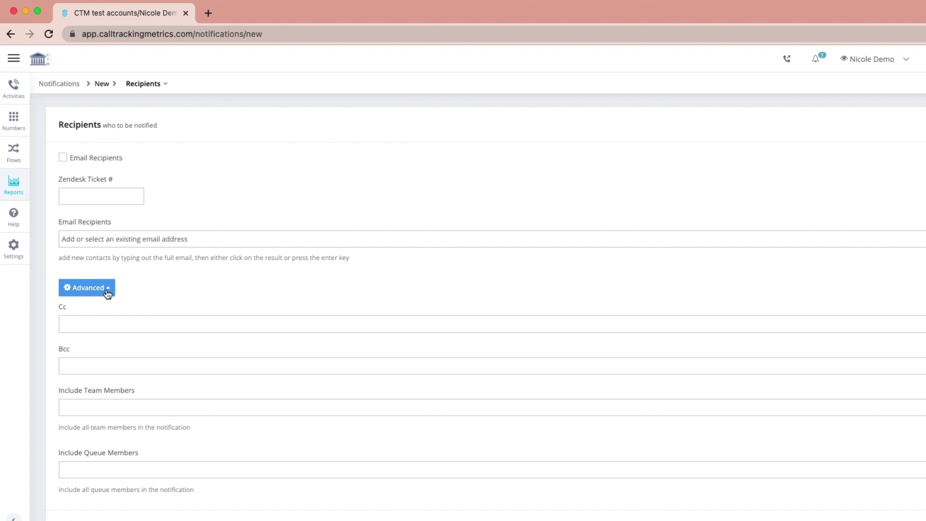
left_click(167, 408)
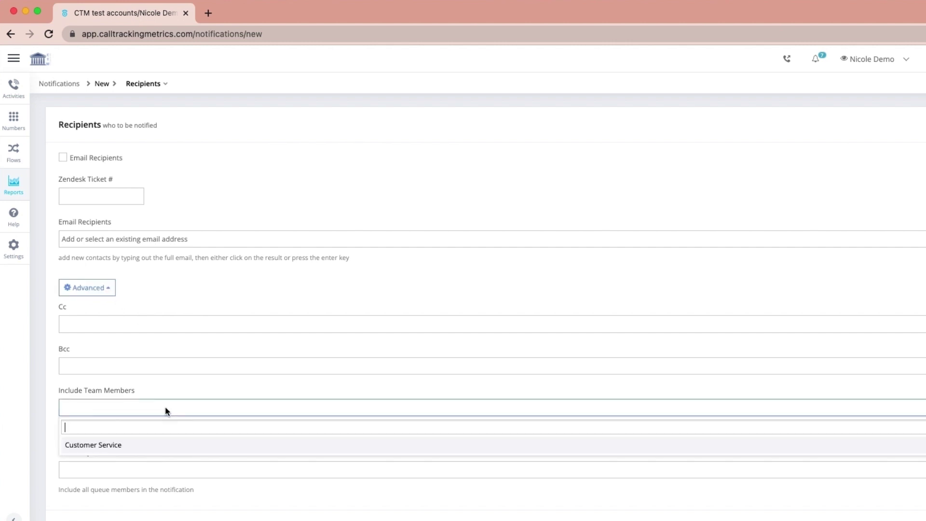
left_click(114, 449)
scroll(400, 444, "down", 2)
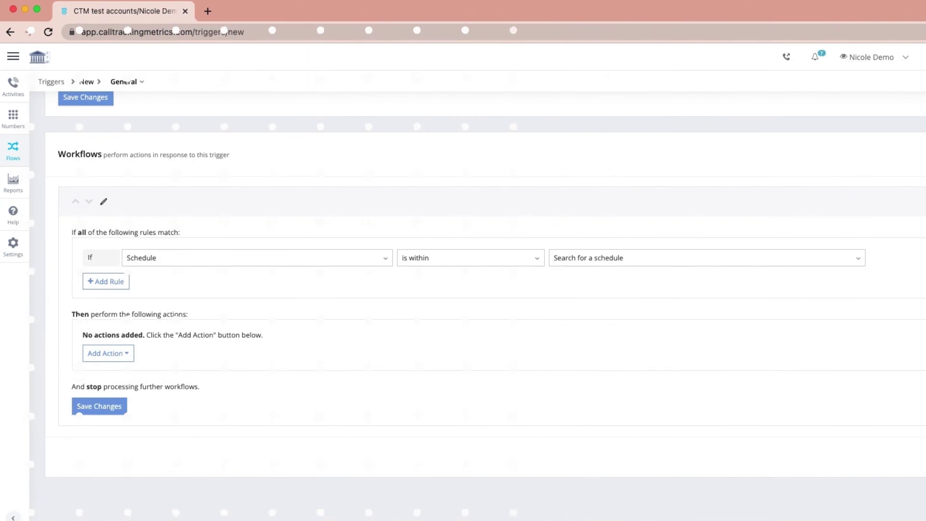
- Build the workflow rule: Member of Team is within Customer Service
left_click(386, 259)
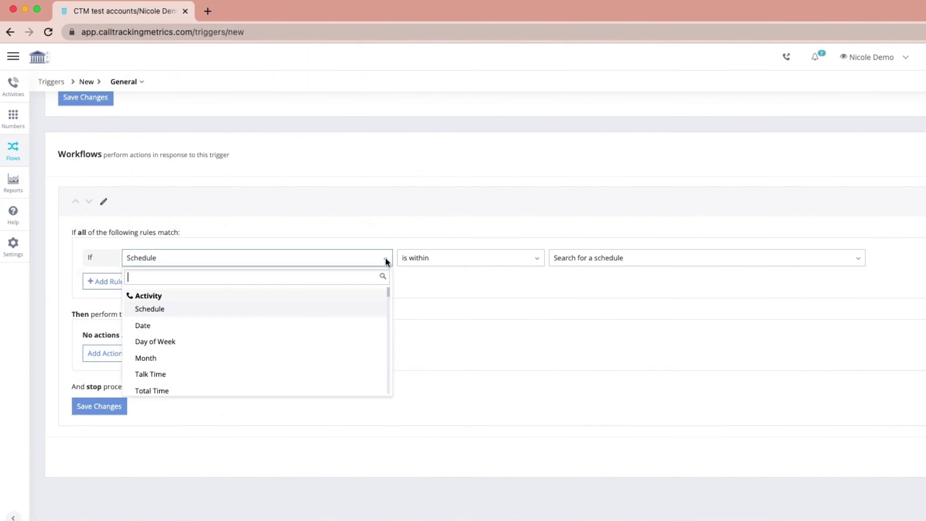
type("tea")
left_click(363, 310)
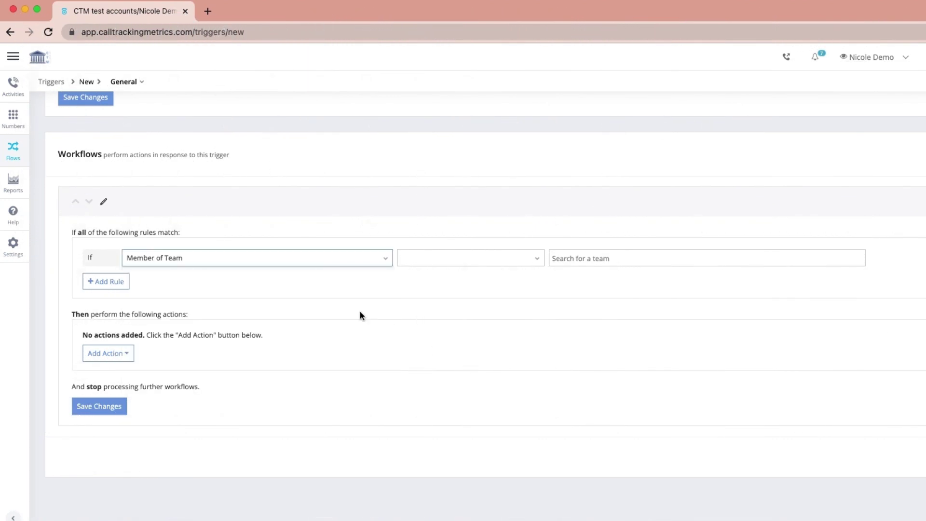
left_click(537, 259)
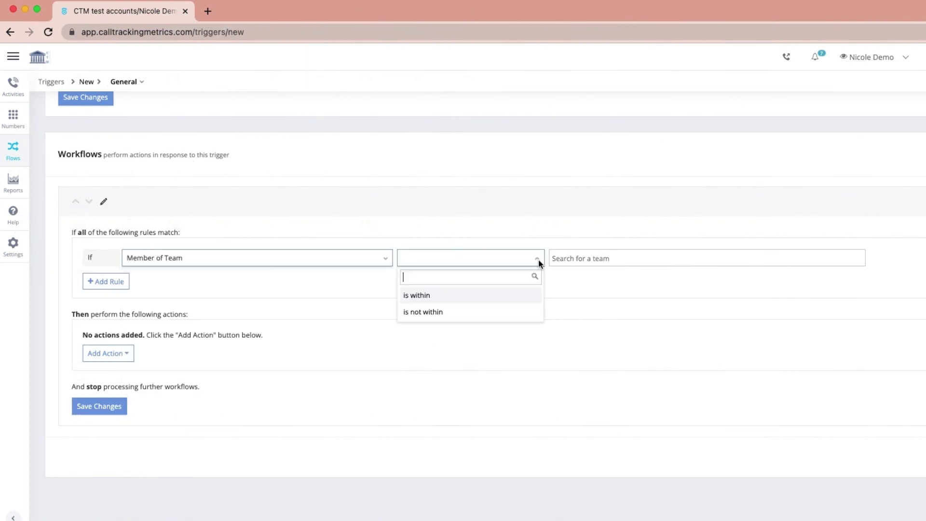
left_click(529, 296)
left_click(597, 256)
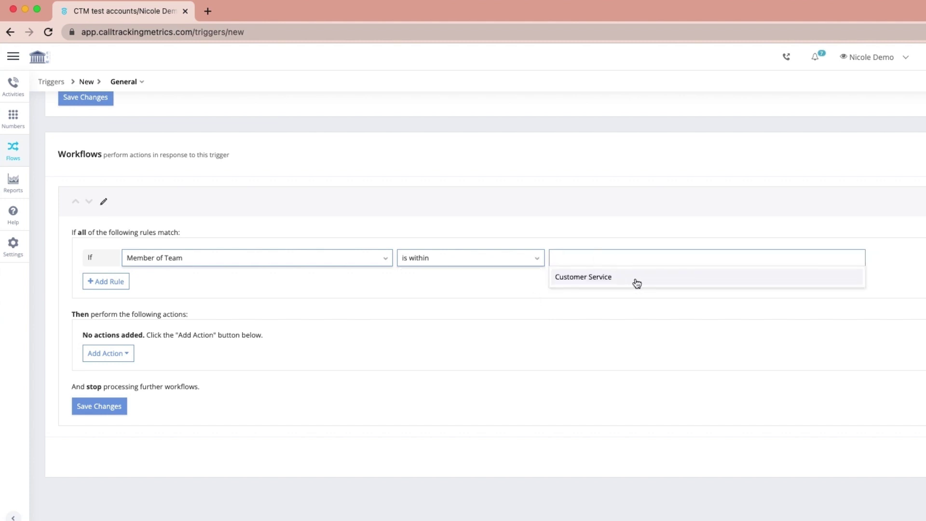
left_click(637, 283)
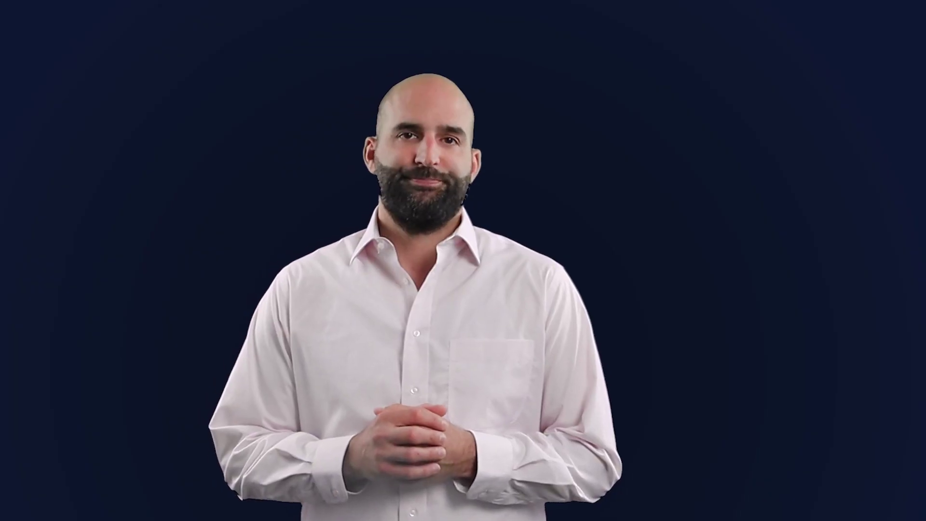